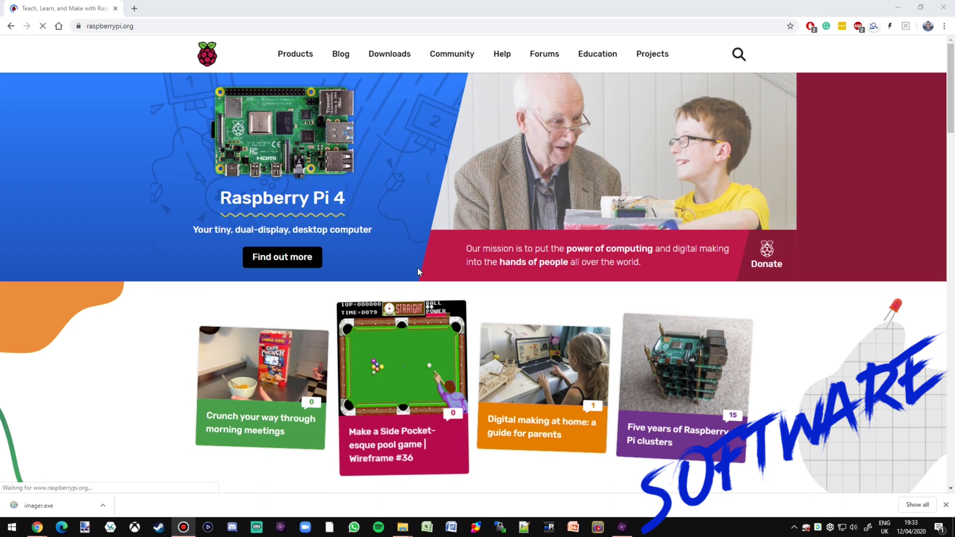
Download Raspberry Pi Imager for Windows from raspberrypi.org/downloads, install it and launch it
left_click(386, 60)
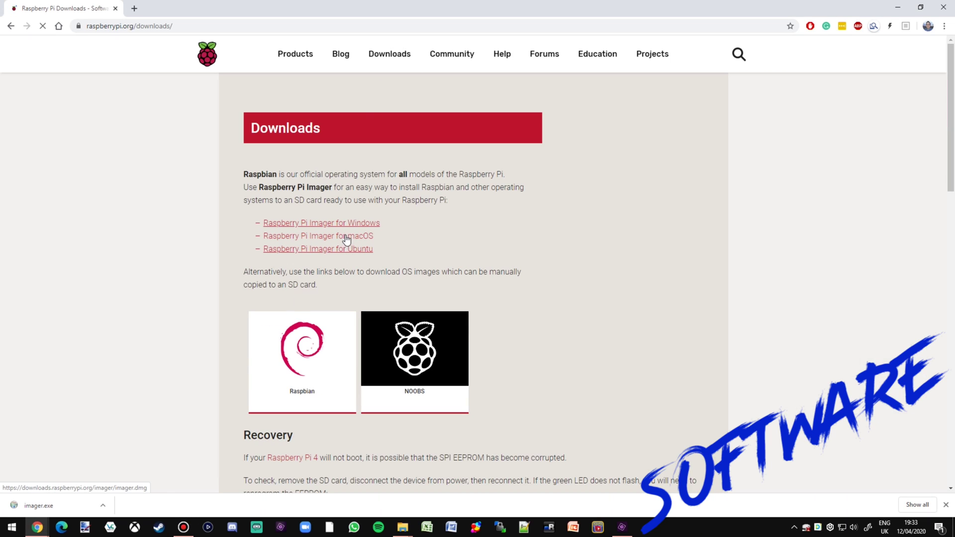
left_click(347, 226)
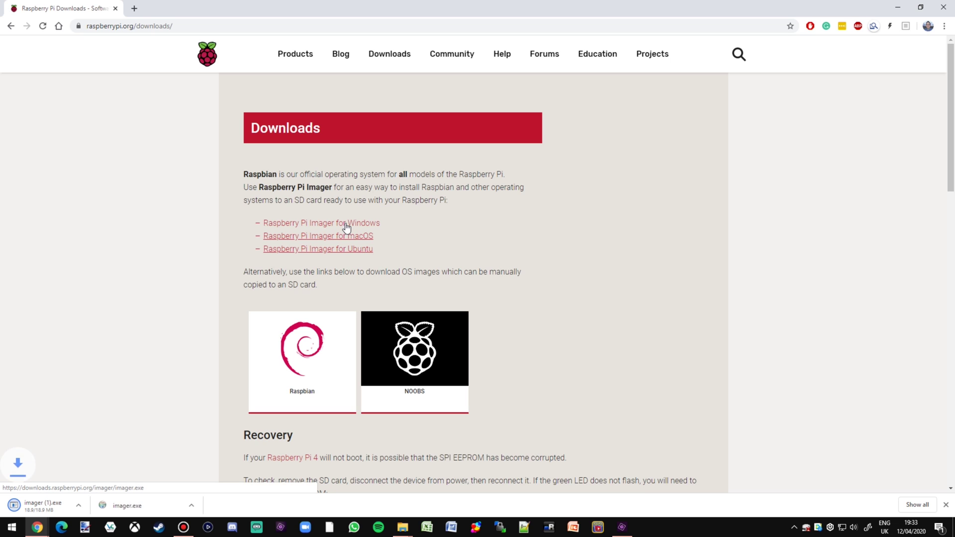
left_click(133, 505)
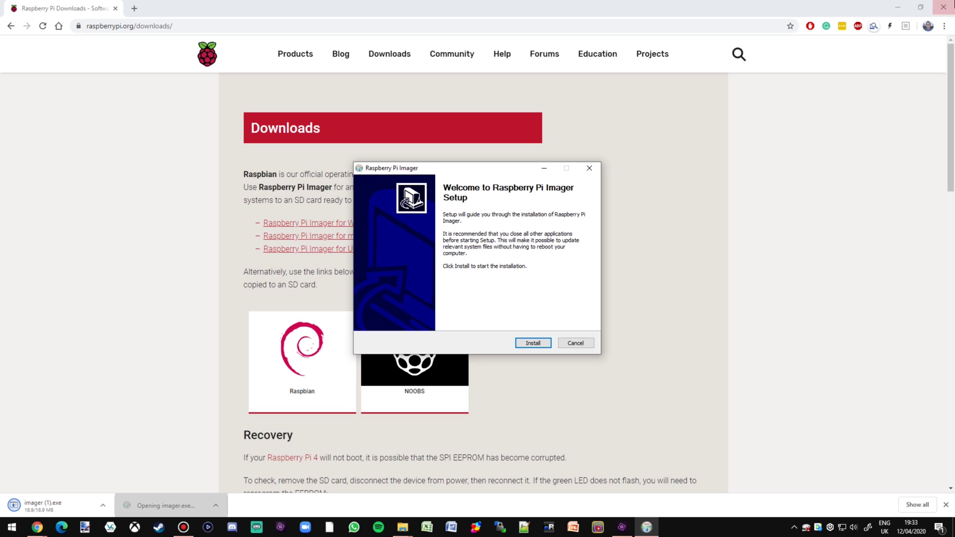
left_click(525, 345)
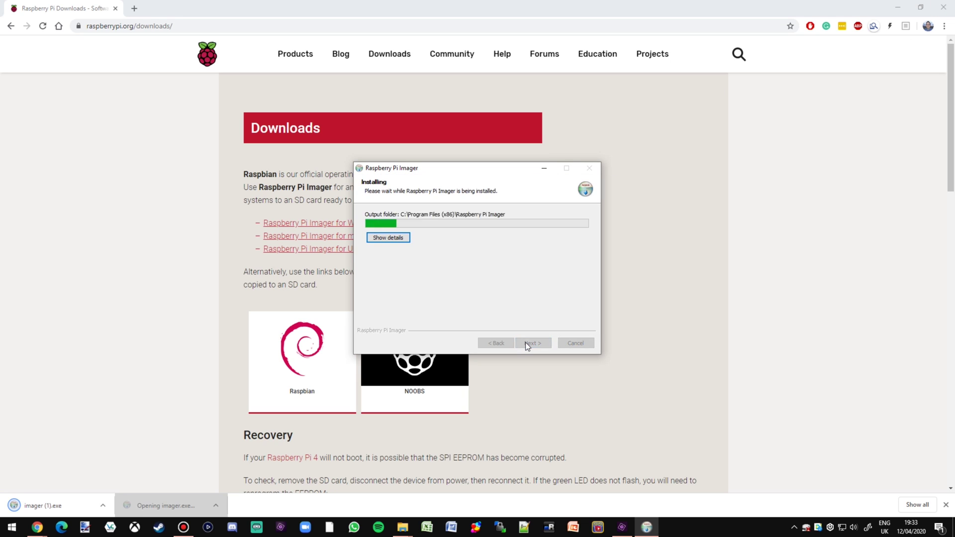
left_click(527, 344)
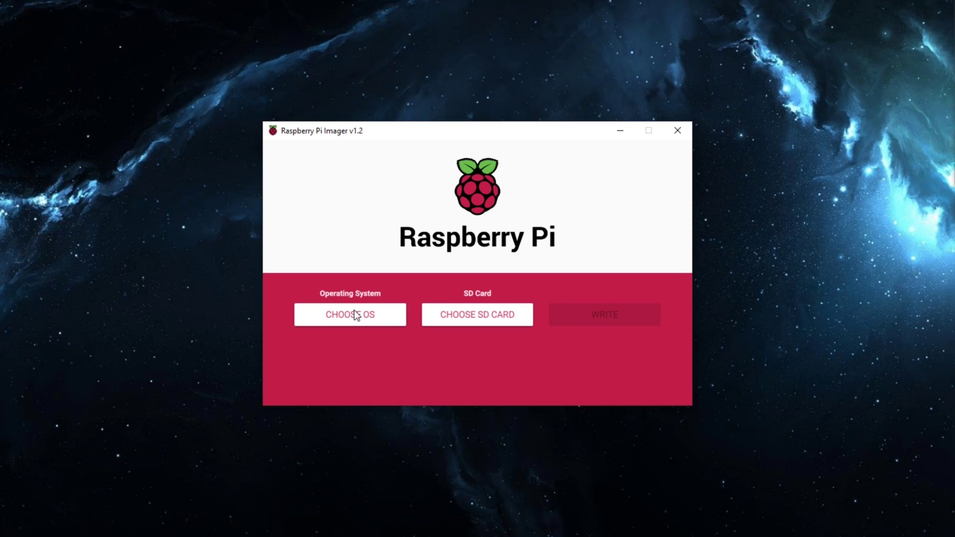
Erase the 31.3 GB USB card to FAT32 with Raspberry Pi Imager
left_click(355, 313)
scroll(380, 283, "down", 2)
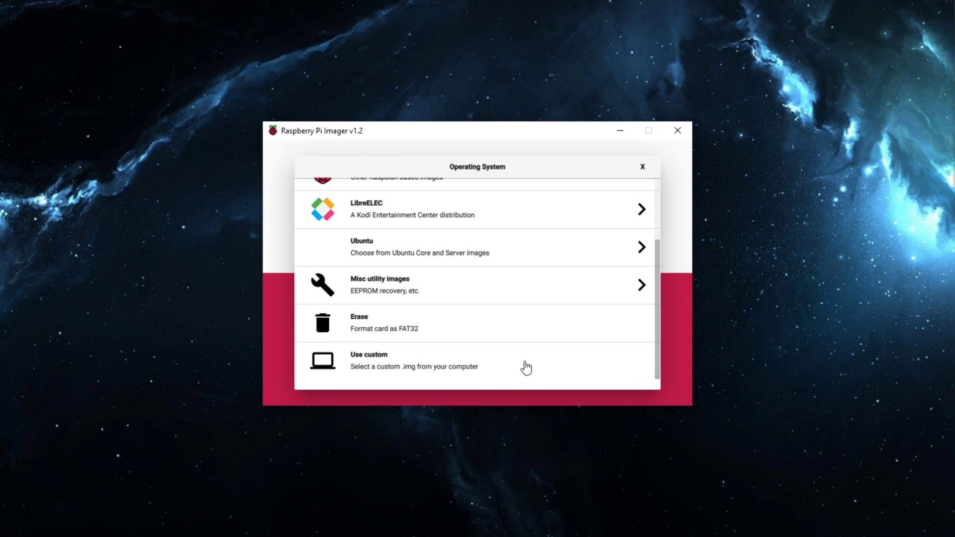
left_click(418, 320)
left_click(456, 313)
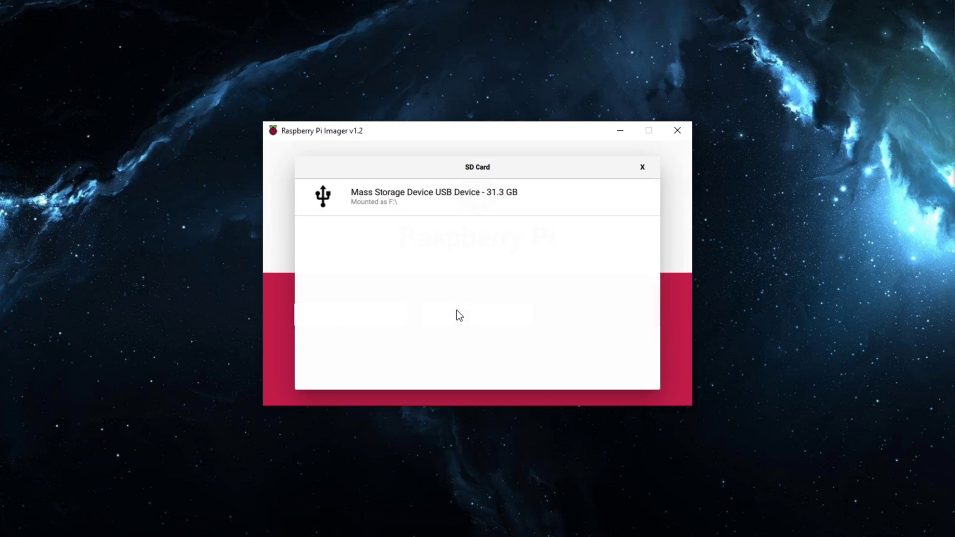
left_click(428, 194)
left_click(596, 321)
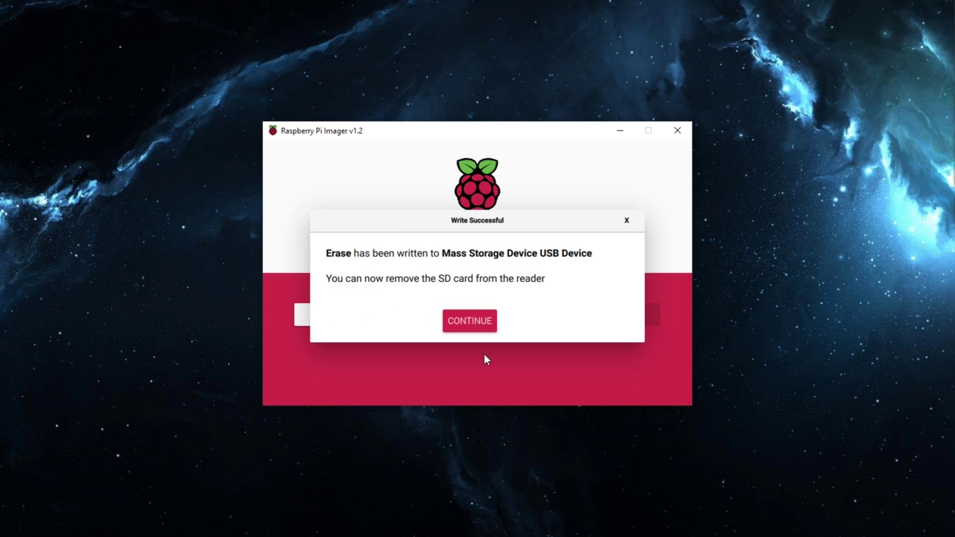
left_click(457, 321)
Write Raspbian to the USB mass storage card
left_click(362, 318)
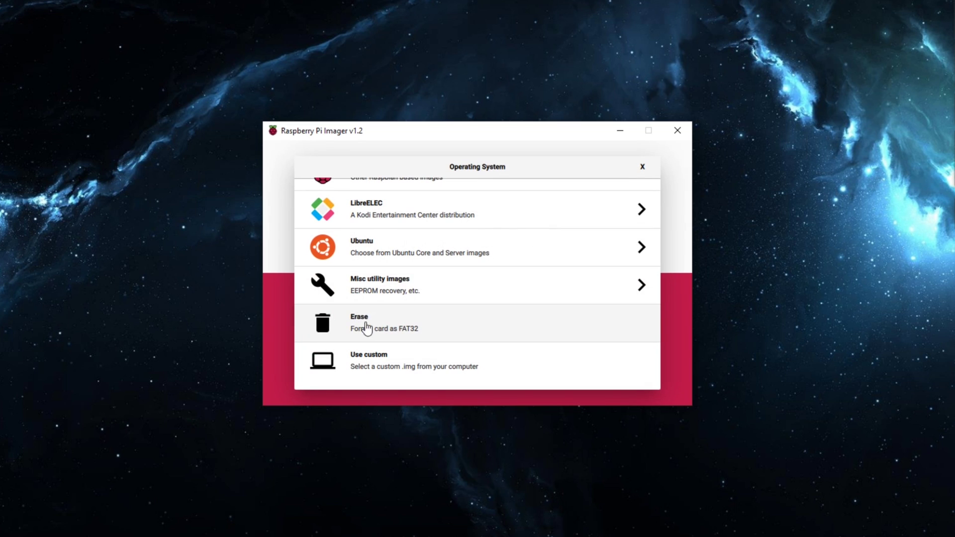
scroll(441, 294, "up", 5)
left_click(420, 222)
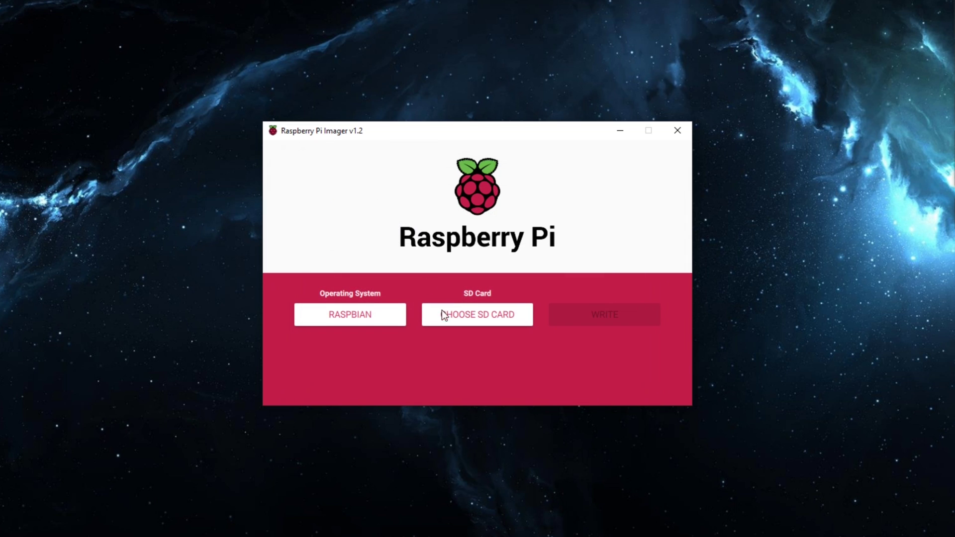
left_click(481, 320)
left_click(412, 211)
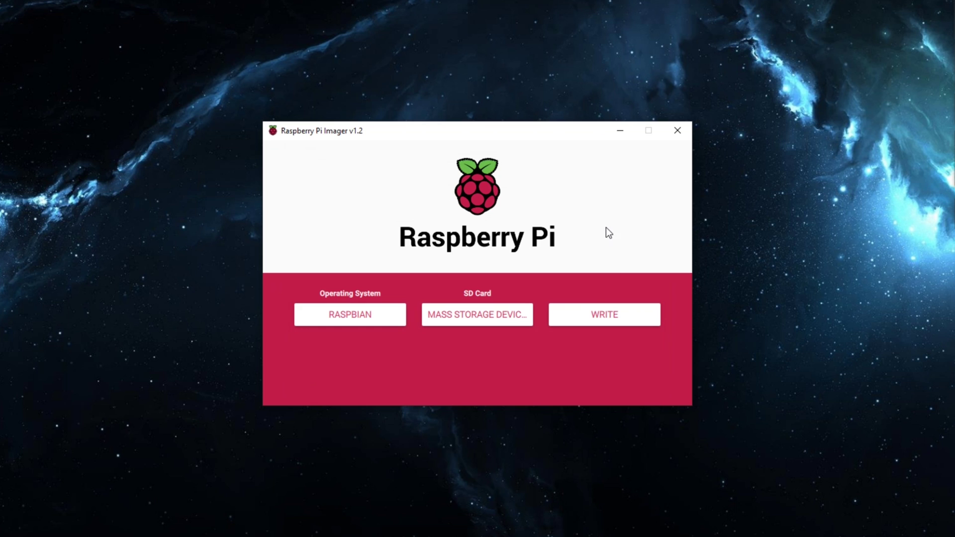
left_click(592, 315)
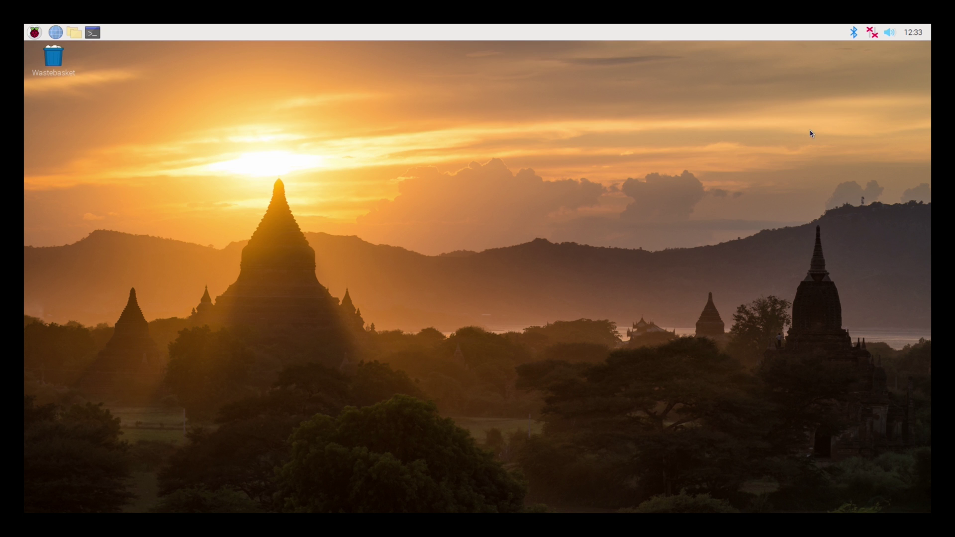
Connect the Pi to the home Wi-Fi network with its key
left_click(873, 37)
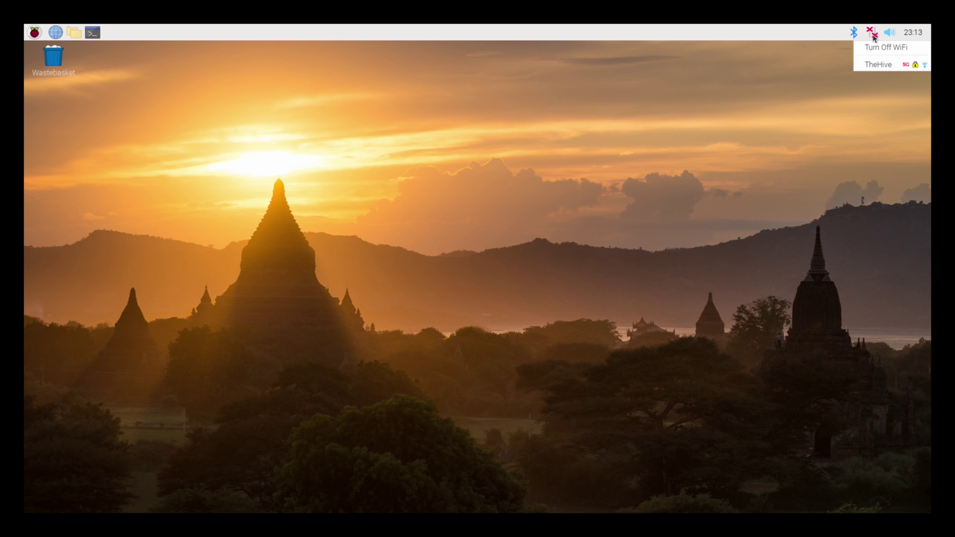
left_click(891, 67)
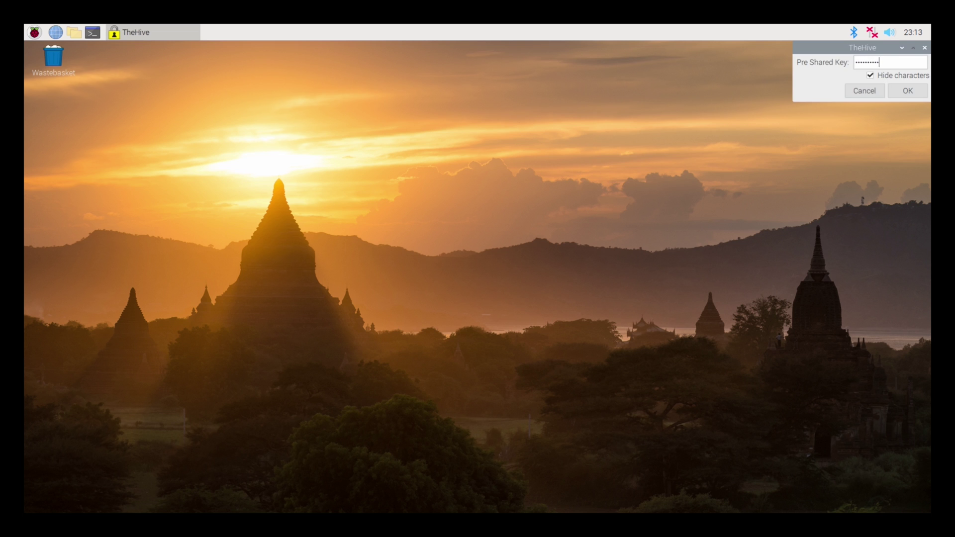
left_click(908, 85)
Run ifconfig wlan0 in a terminal and note the IP address 192.168.255.51
left_click(93, 32)
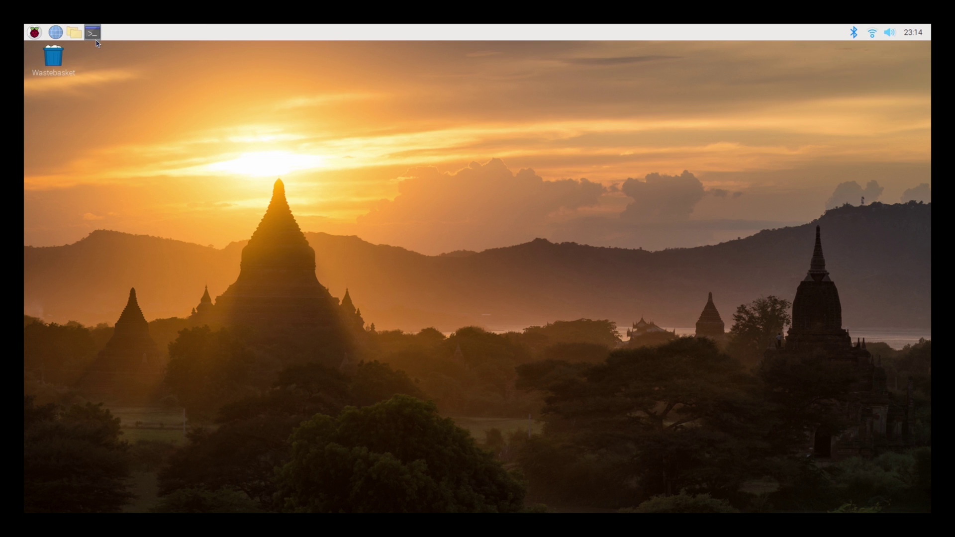
left_click_drag(618, 452, 604, 511)
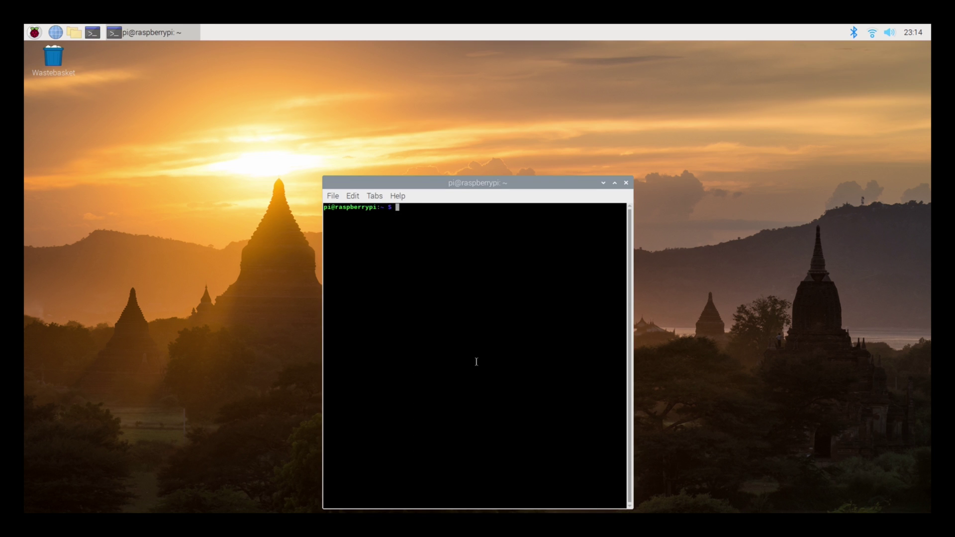
type("ifconfig wlan0")
key("Return")
left_click_drag(426, 221, 370, 221)
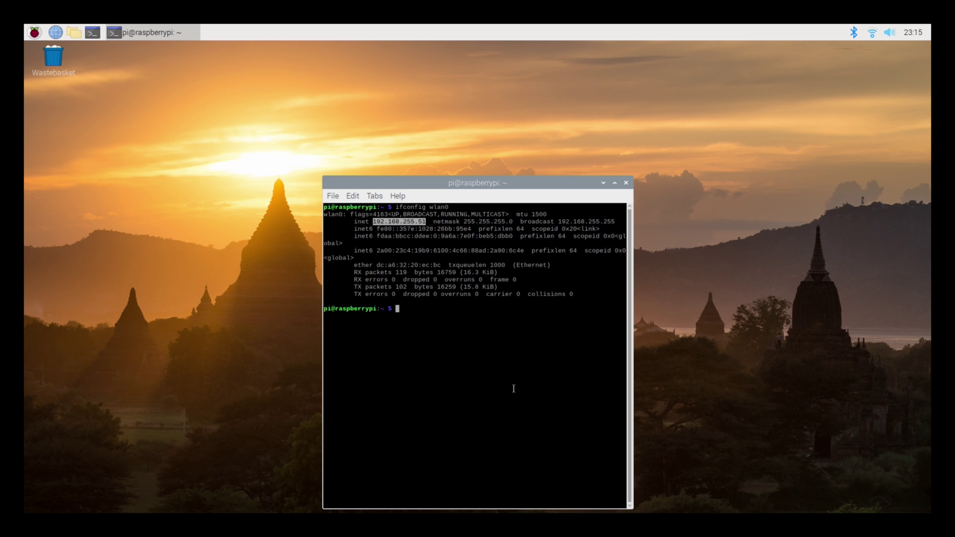
left_click(626, 184)
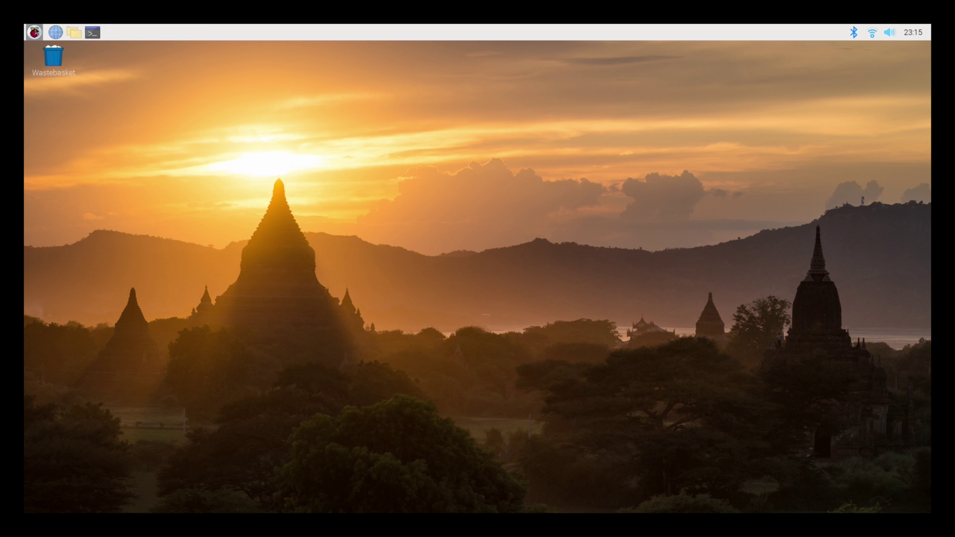
Check in Raspberry Pi Configuration's Interfaces settings that SSH is enabled
left_click(34, 32)
mouse_move(75, 159)
left_click(246, 232)
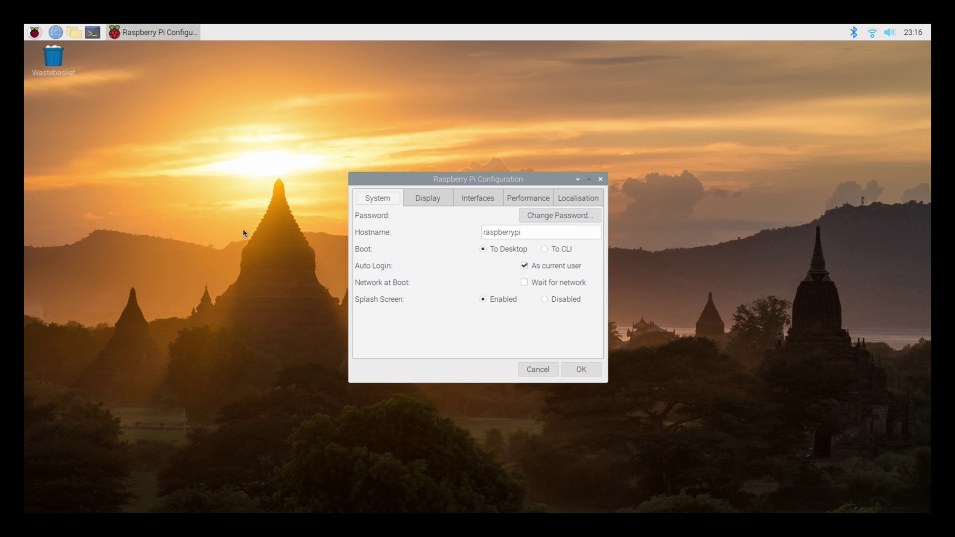
left_click(486, 200)
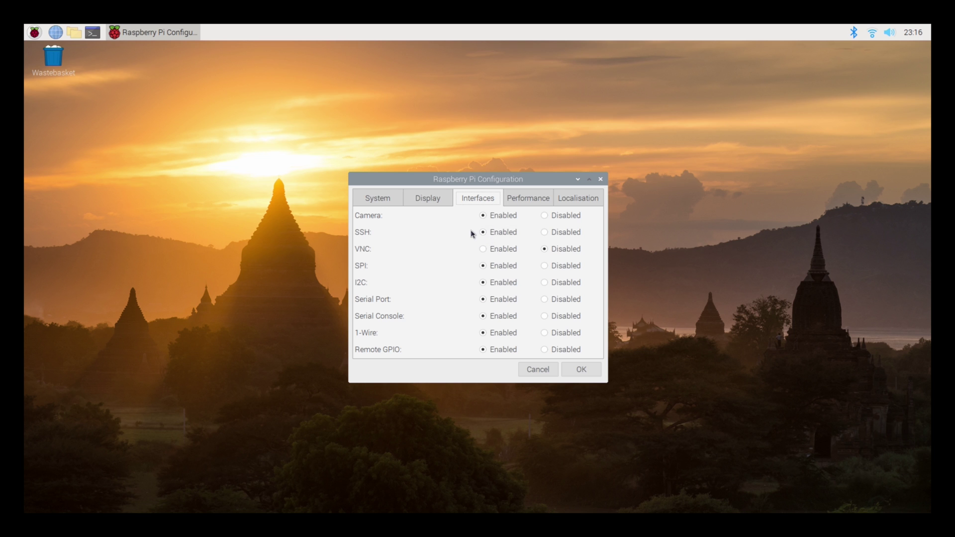
key("Return")
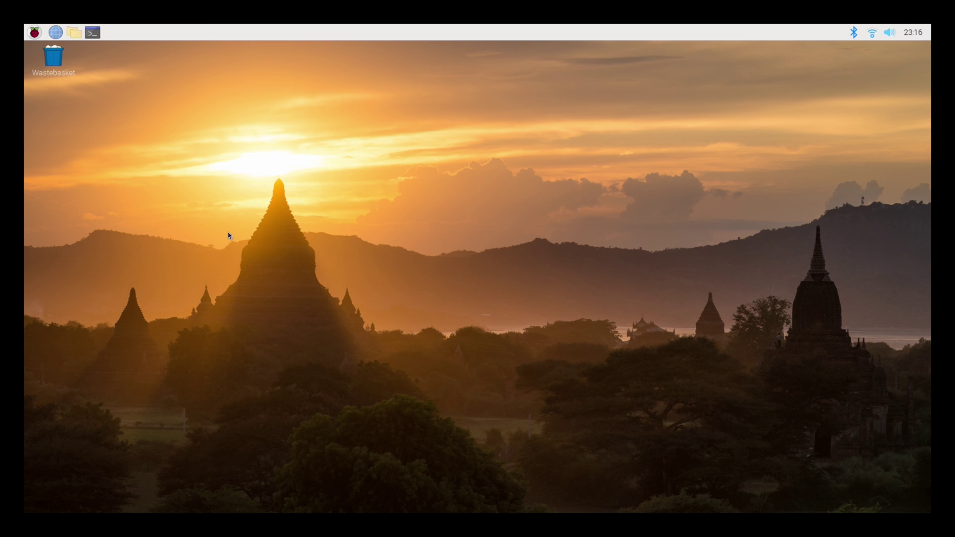
Launch Chromium, go to camjam.me and open the EduKit 3 – Robotics page
left_click(34, 35)
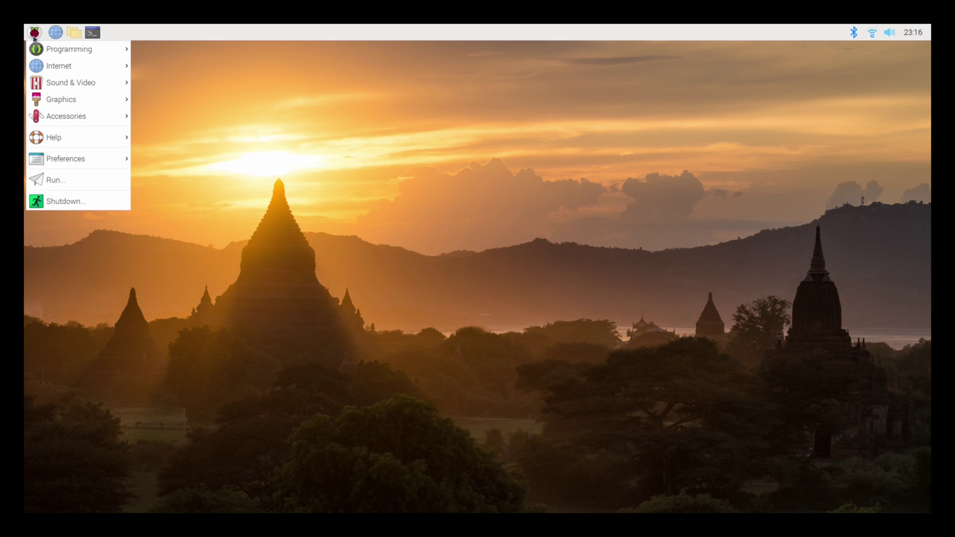
mouse_move(87, 67)
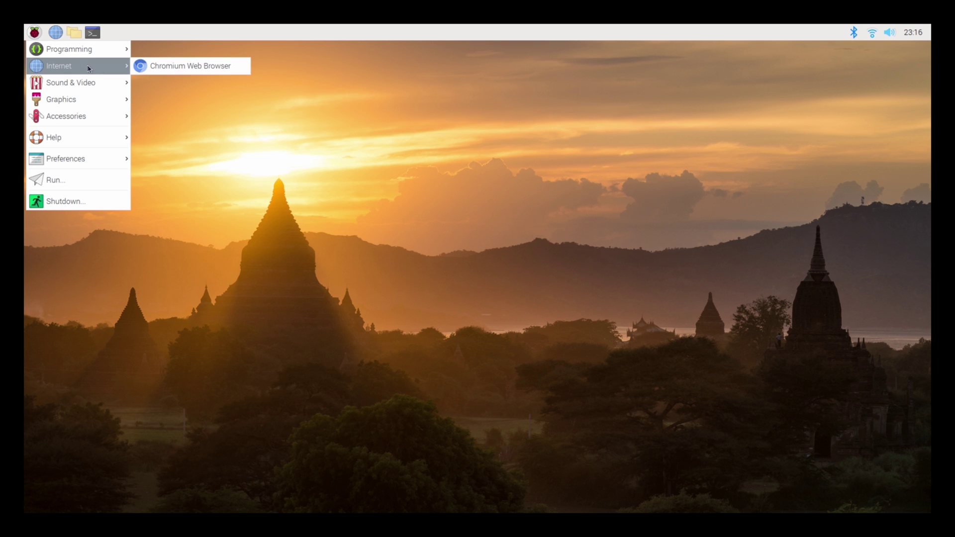
left_click(181, 71)
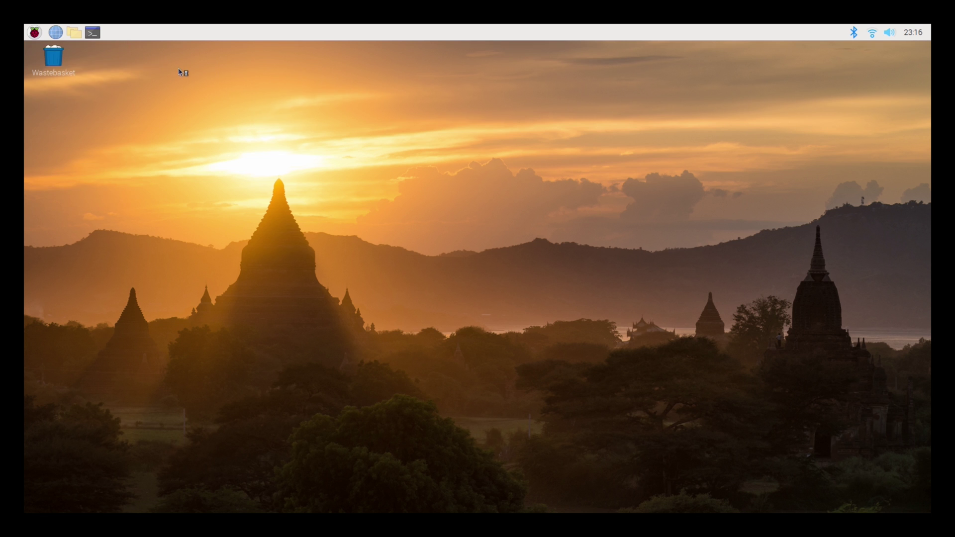
type("cam")
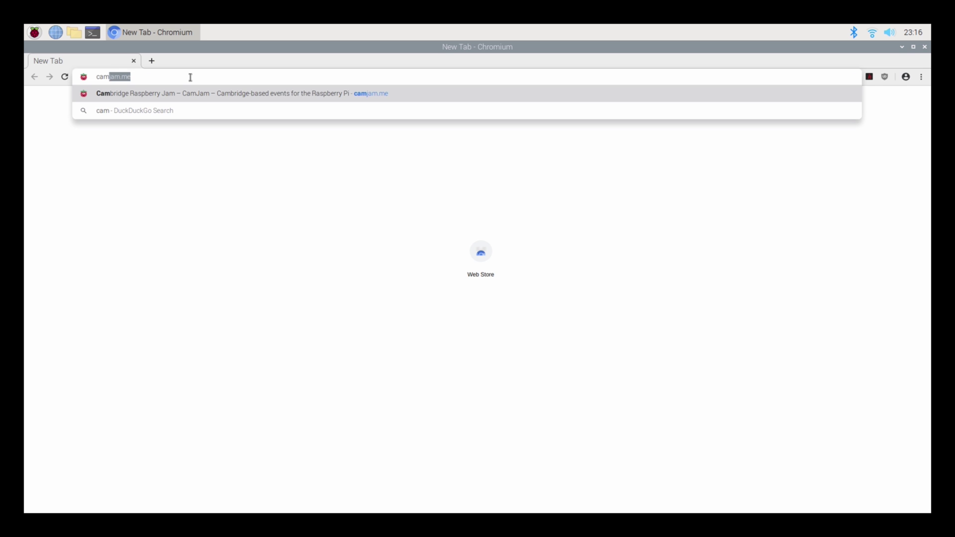
key("Right")
key("Return")
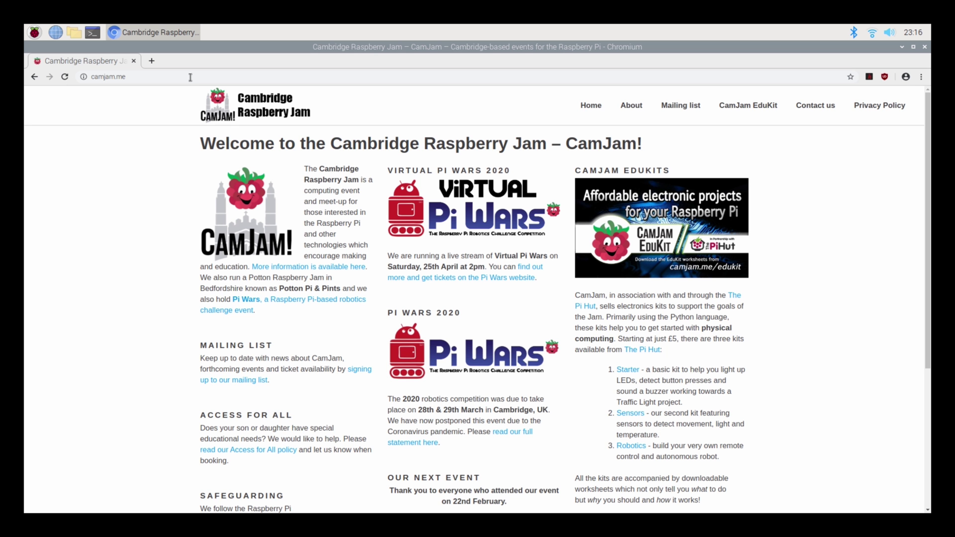
mouse_move(768, 112)
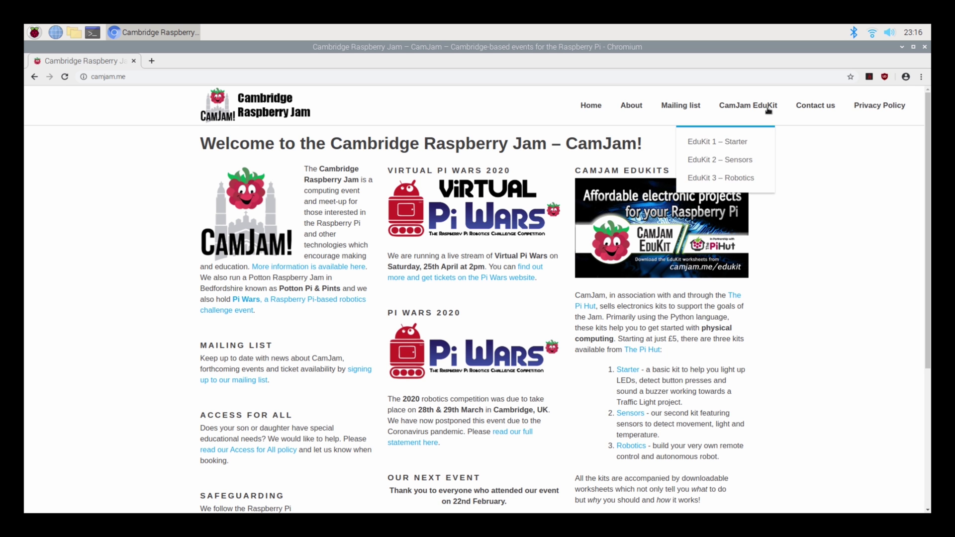
left_click(737, 180)
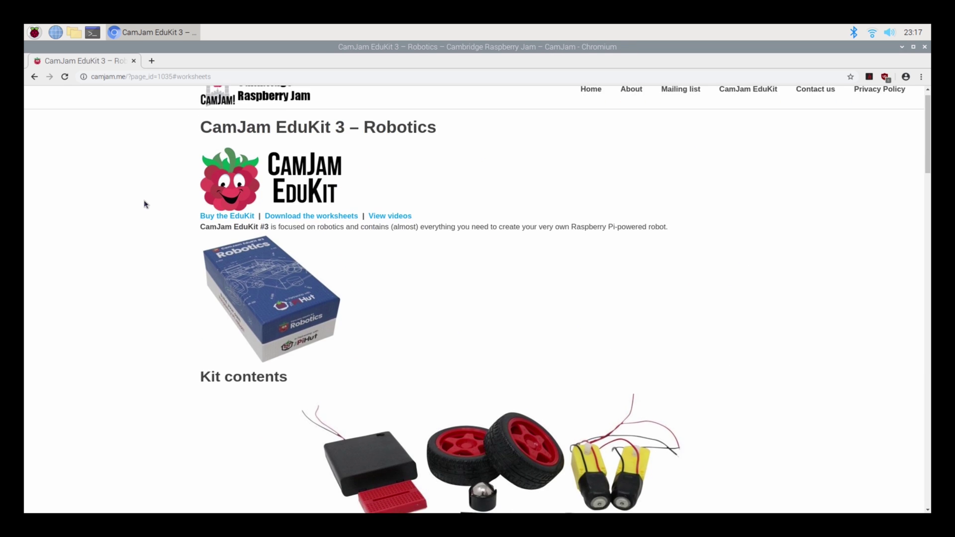
scroll(143, 227, "up", 3)
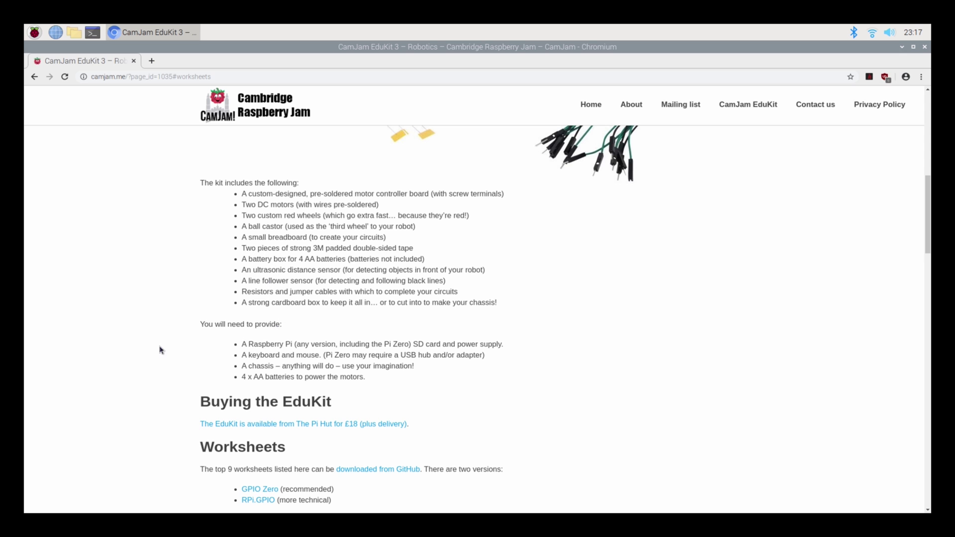
scroll(160, 349, "down", 9)
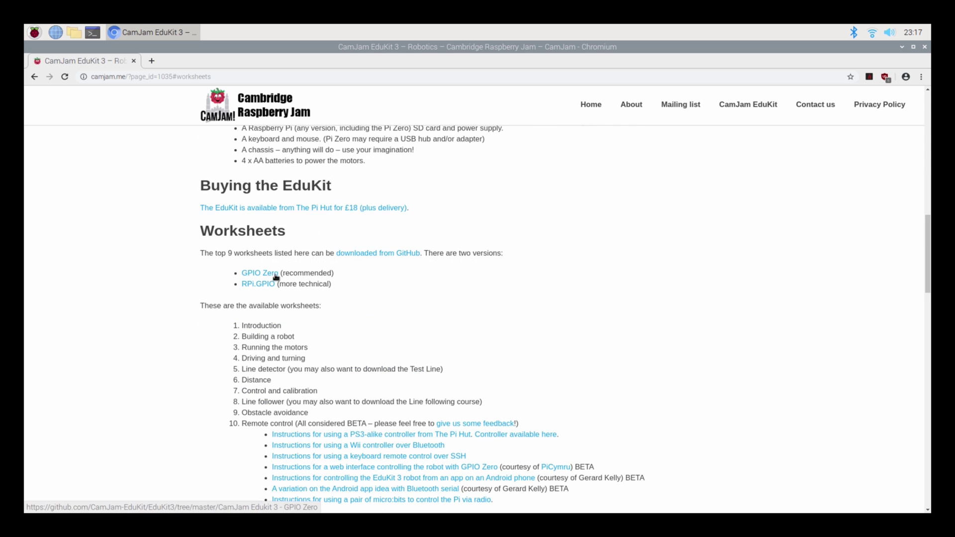
Open the Worksheet 1 introduction PDF from the GPIO Zero folder and scroll to the GitHub download instructions
left_click(273, 277)
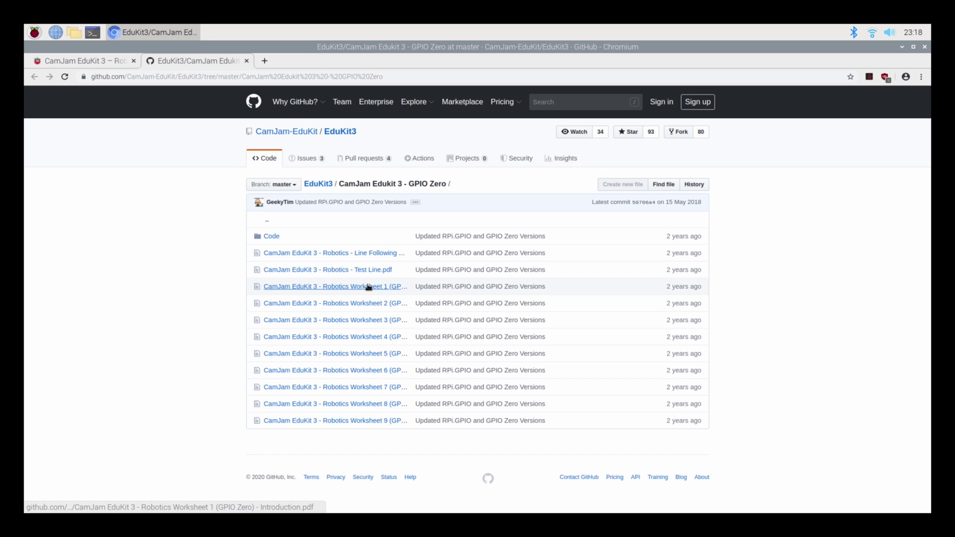
left_click(368, 287)
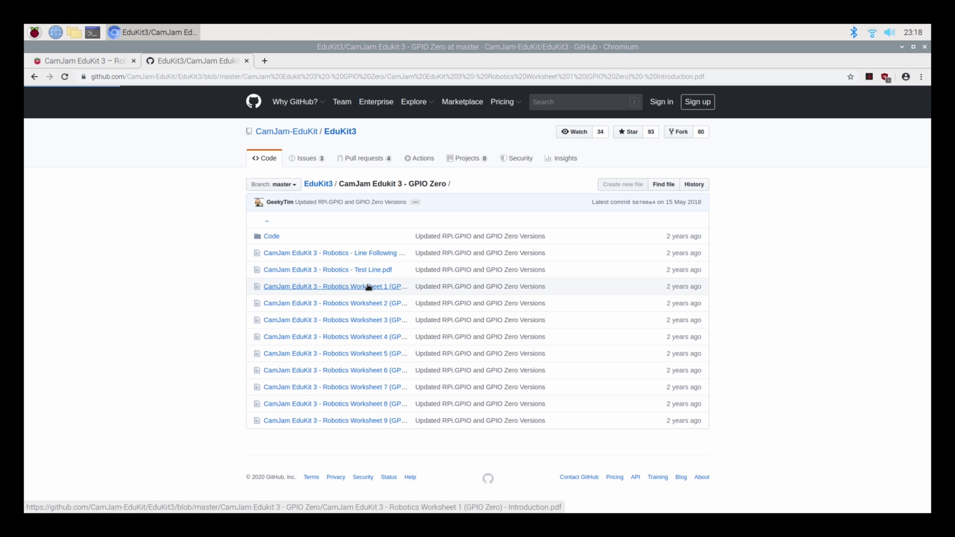
scroll(375, 338, "down", 4)
scroll(378, 356, "down", 20)
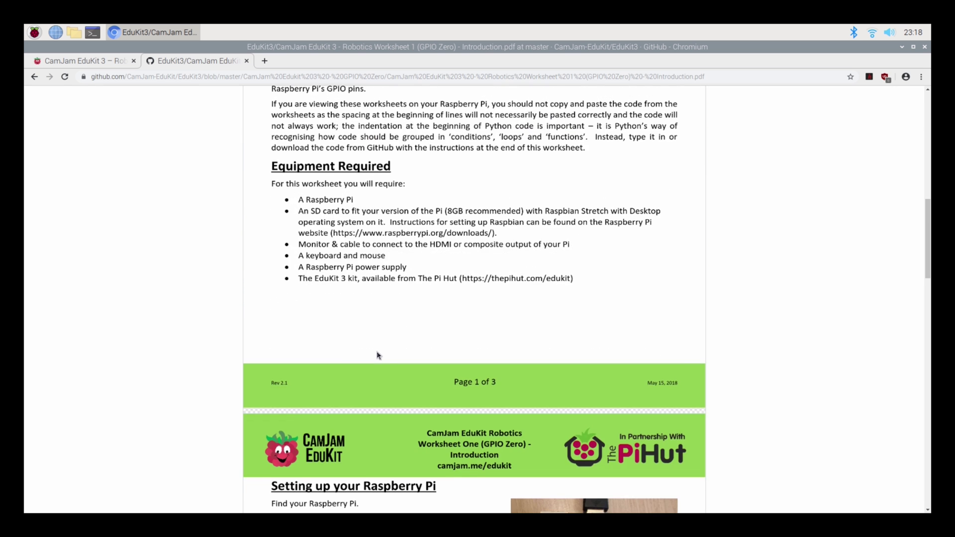
scroll(364, 313, "down", 3)
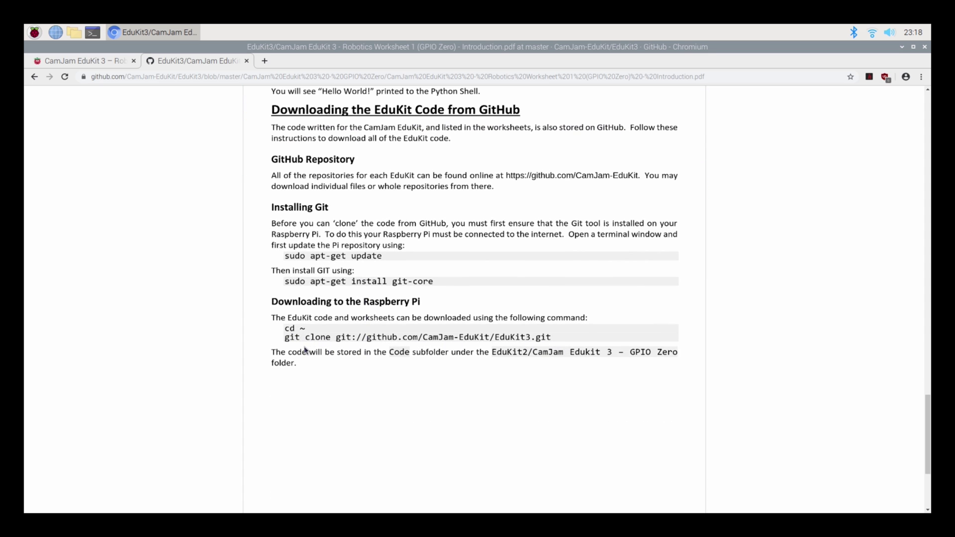
From the home directory, clone git://github.com/CamJam-Edukit/edukit3.git and list the results with ls -l
left_click(93, 33)
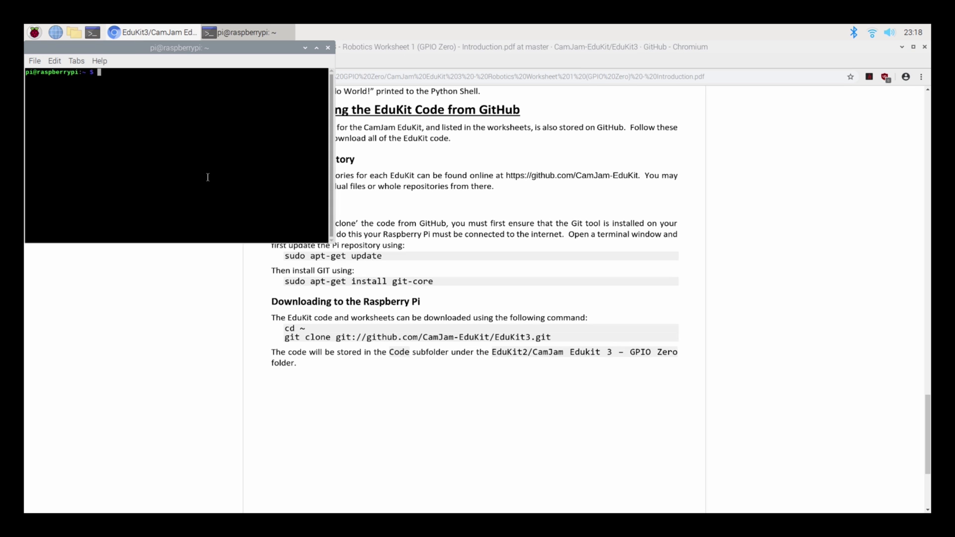
type("cd ~")
key("Return")
type("git clone git://github.com")
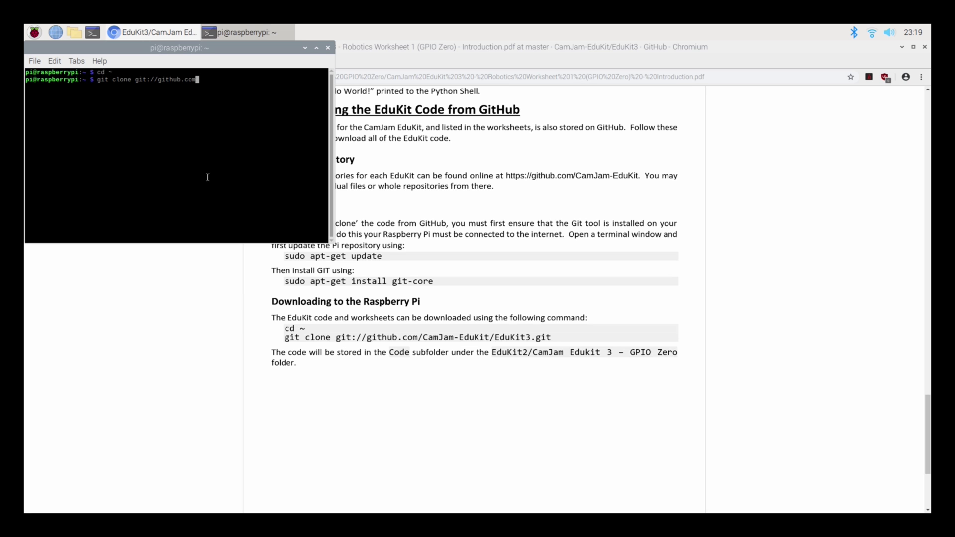
type("/CamJam-Edukit/edukit3.git")
key("Return")
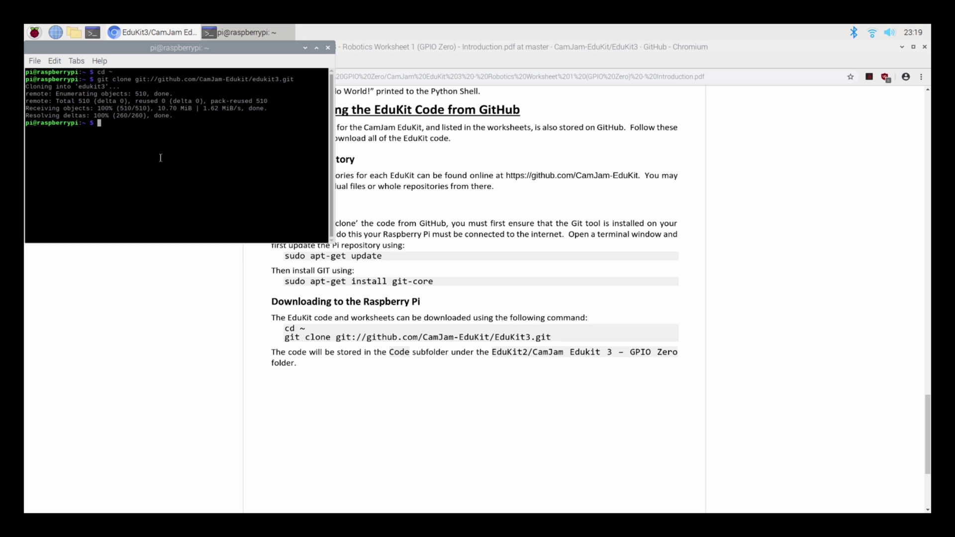
type("ls -l")
key("Return")
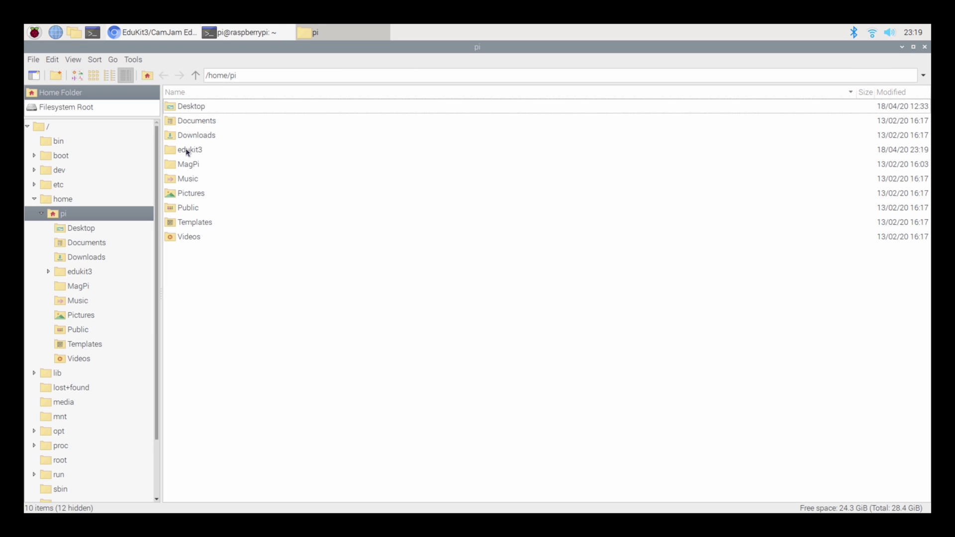
Copy all nine .py scripts from edukit3/CamJam Edukit 3 - GPIO Zero/Code
double_click(189, 151)
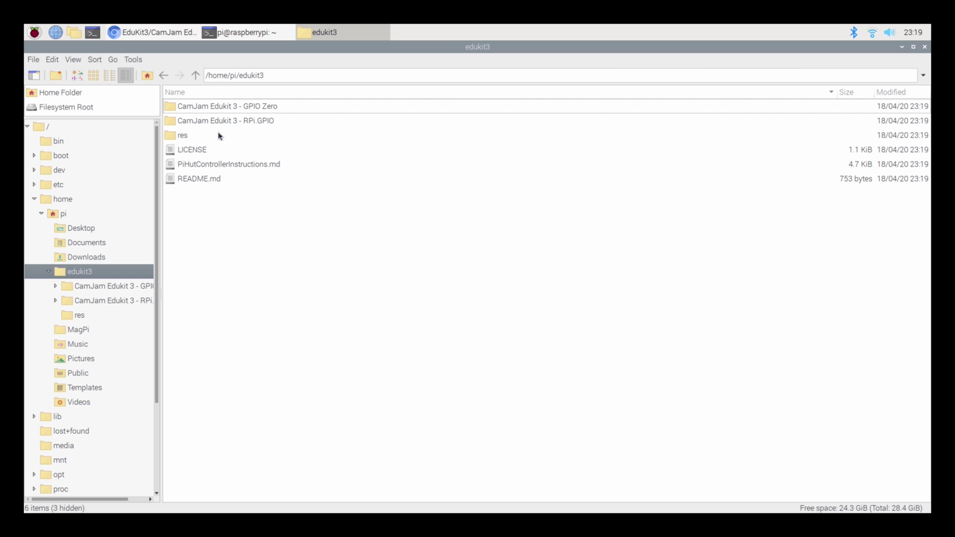
double_click(192, 110)
double_click(190, 110)
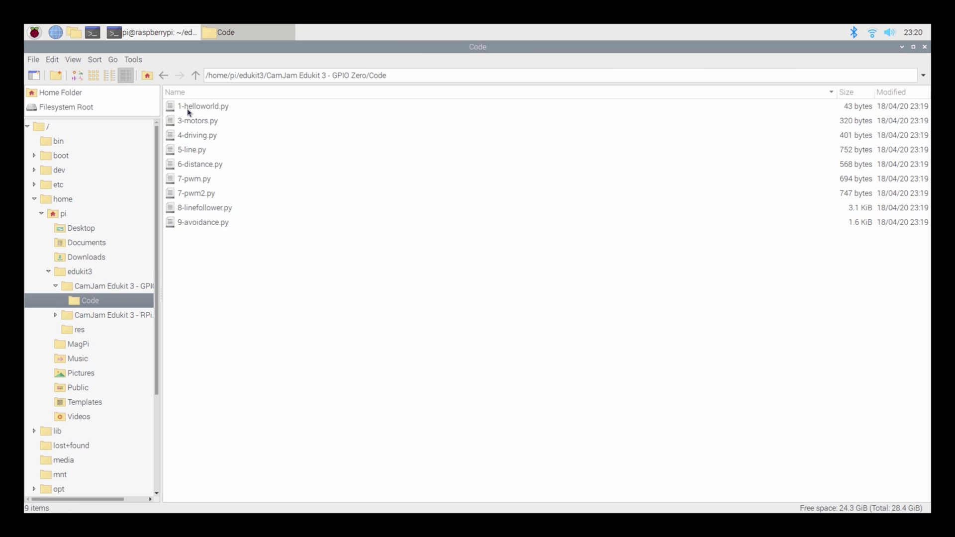
left_click(197, 107)
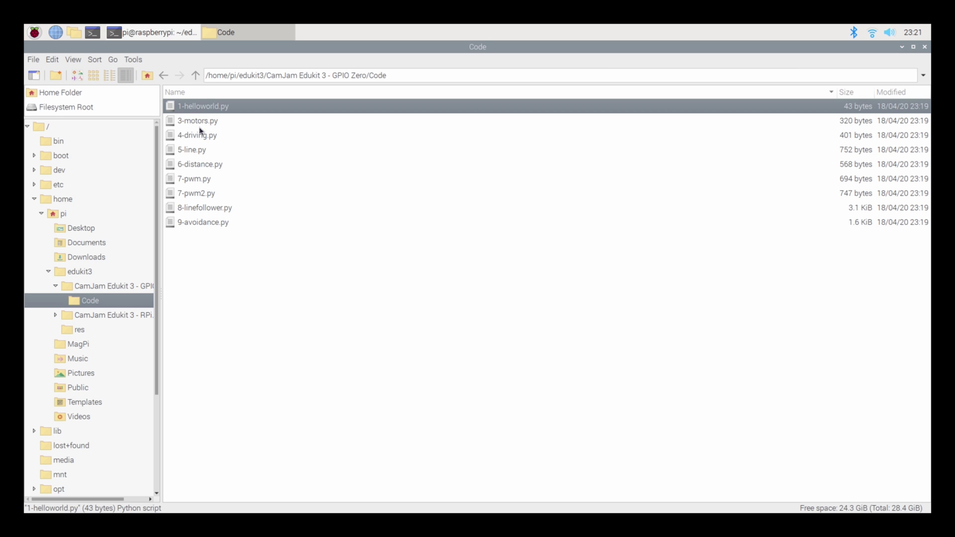
left_click(204, 227, "shift")
right_click(204, 227)
left_click(242, 330)
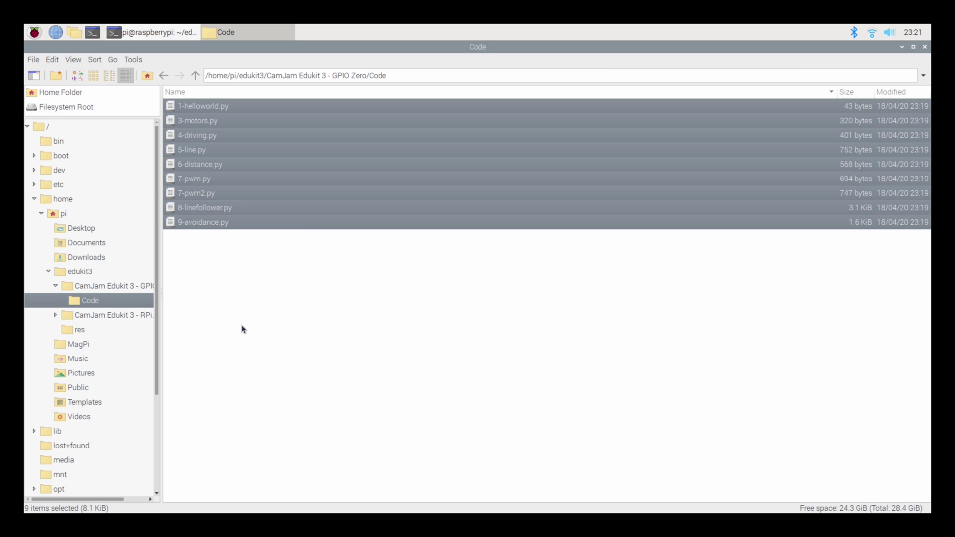
Create a robot folder in the home folder and paste the nine scripts into it
left_click(147, 75)
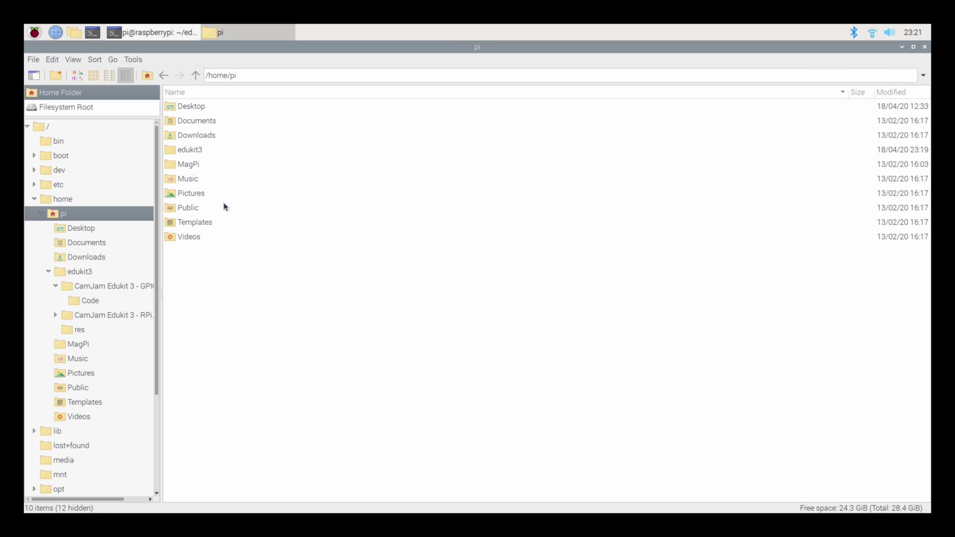
right_click(234, 310)
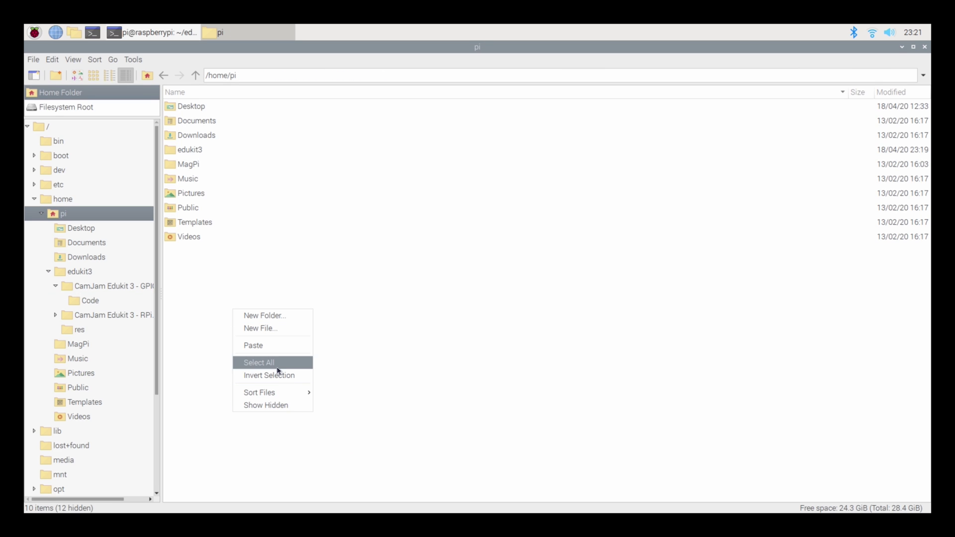
left_click(280, 318)
type("robot")
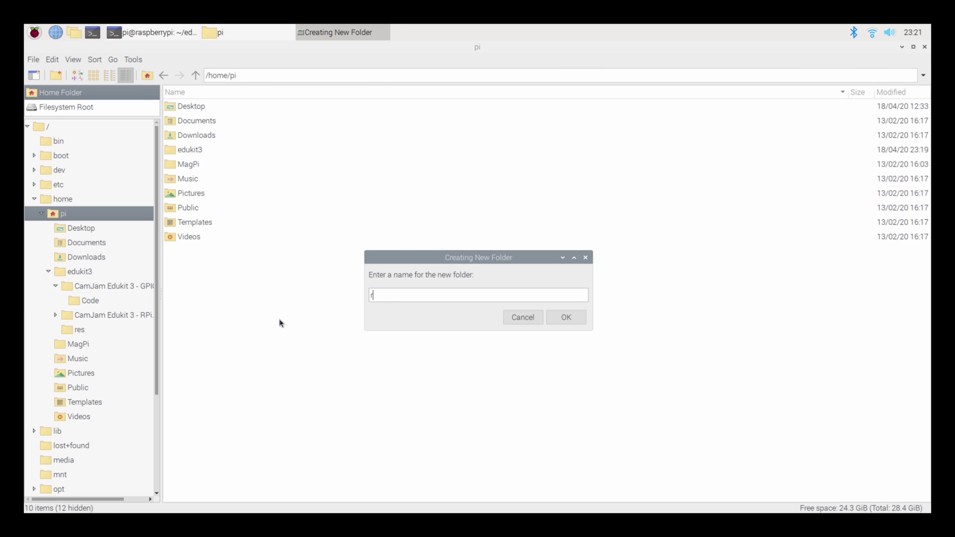
left_click(575, 320)
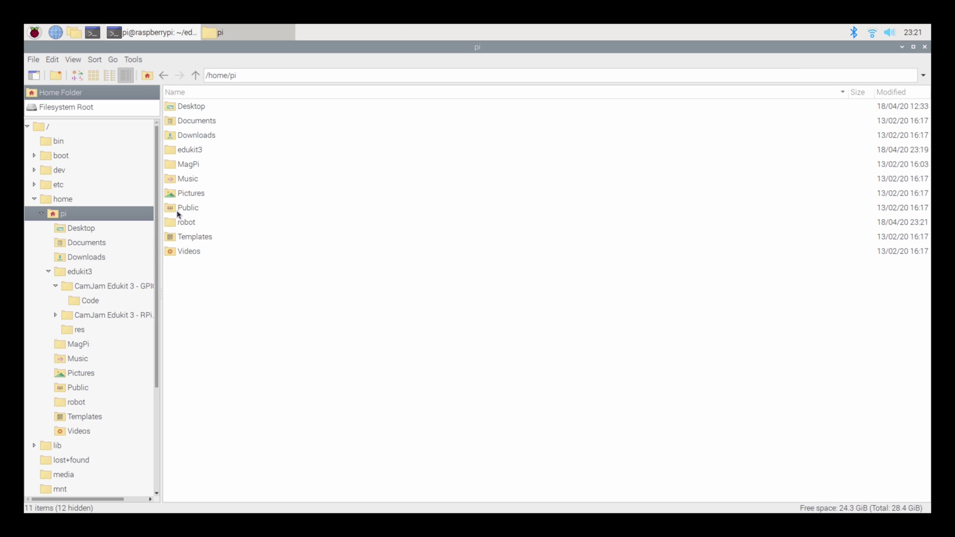
double_click(187, 224)
right_click(203, 232)
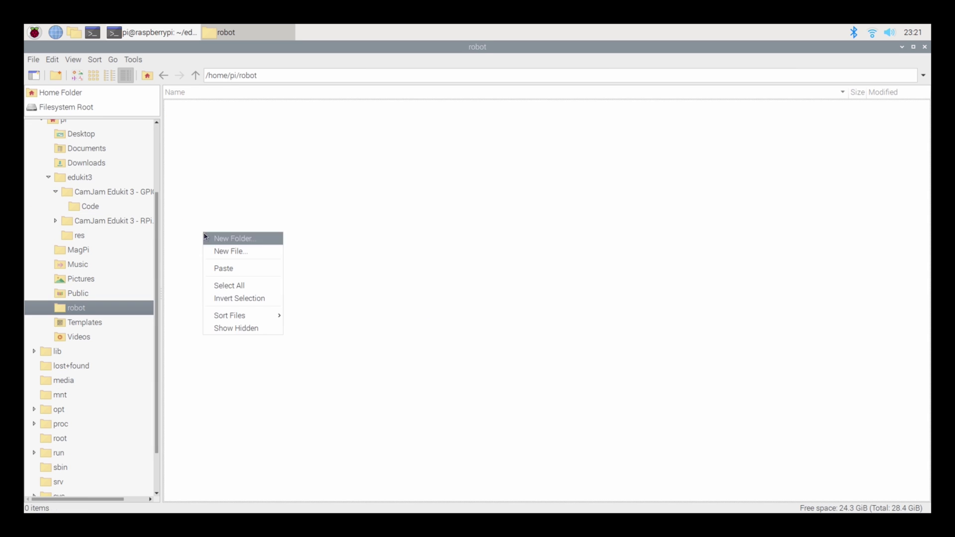
left_click(231, 269)
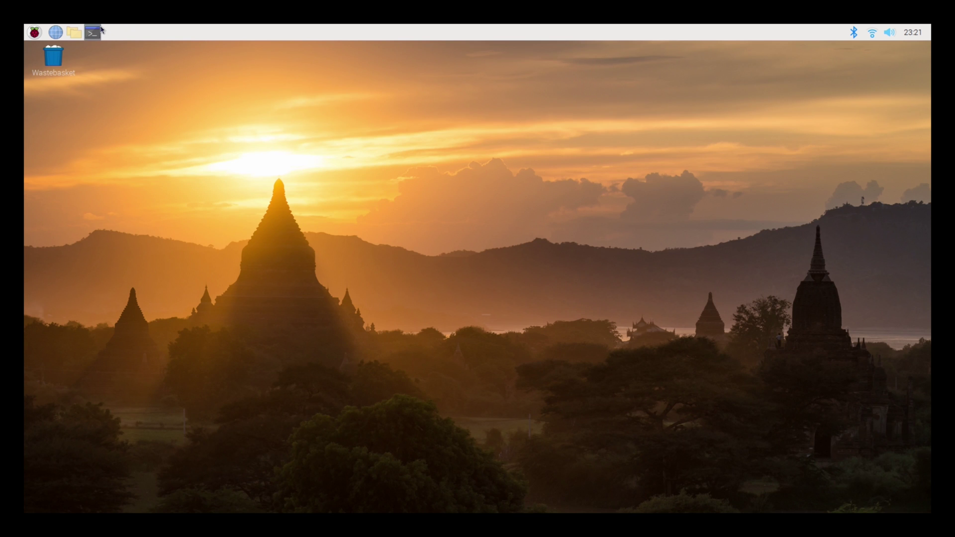
In a terminal, list the home folder, cd into robot/ and run python 3-motors.py
left_click(99, 31)
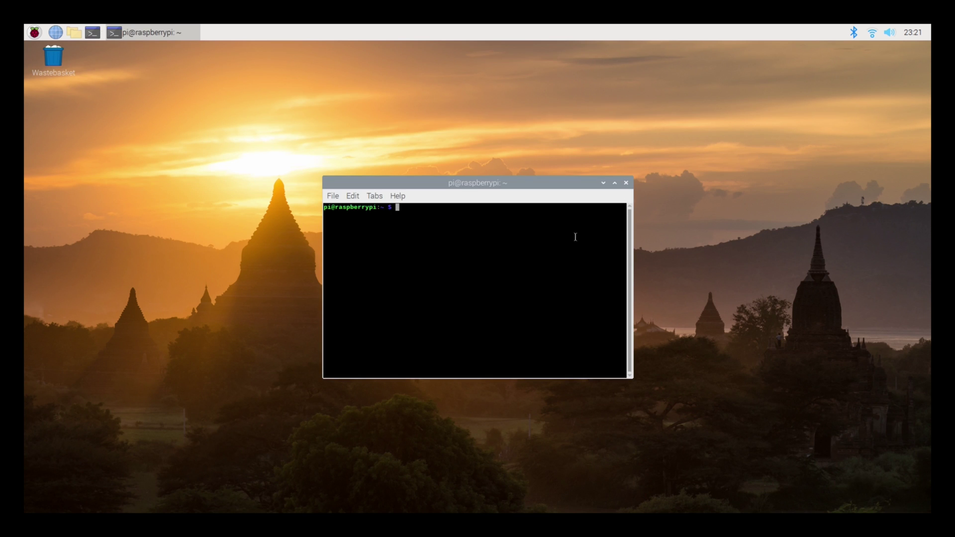
type("ls -l")
key("Return")
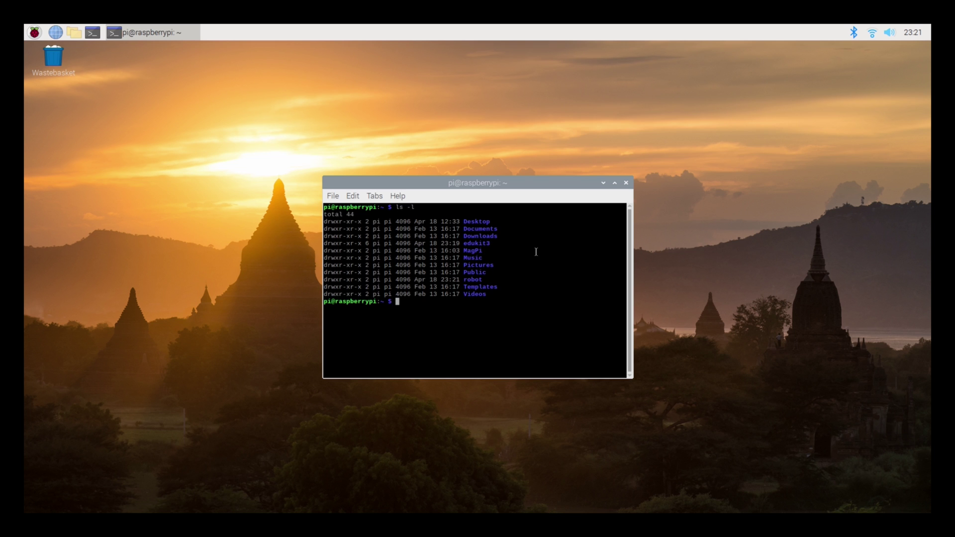
double_click(482, 279)
type("cd robot/")
key("Return")
type("ls -l")
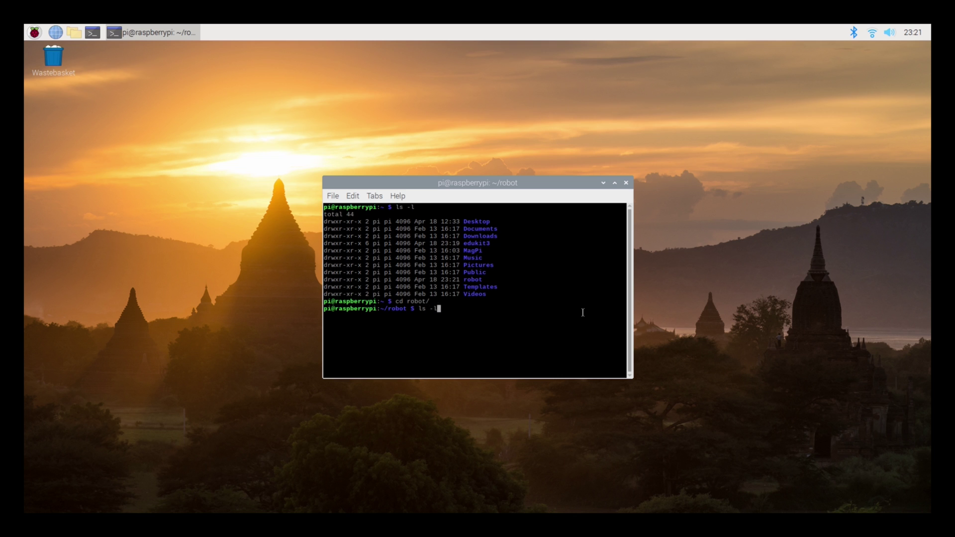
key("Return")
key("Return")
key("Return")
type("py")
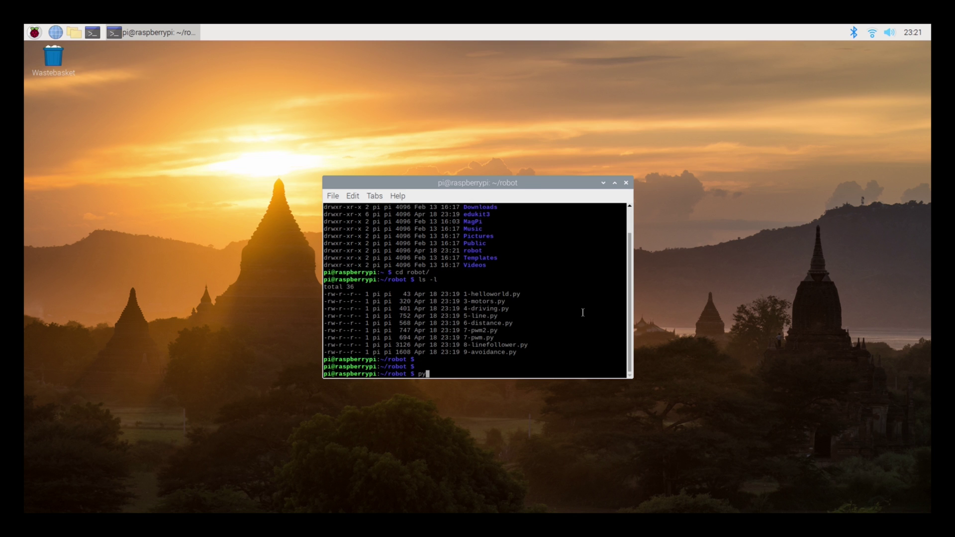
type("thon 3-")
key("Tab")
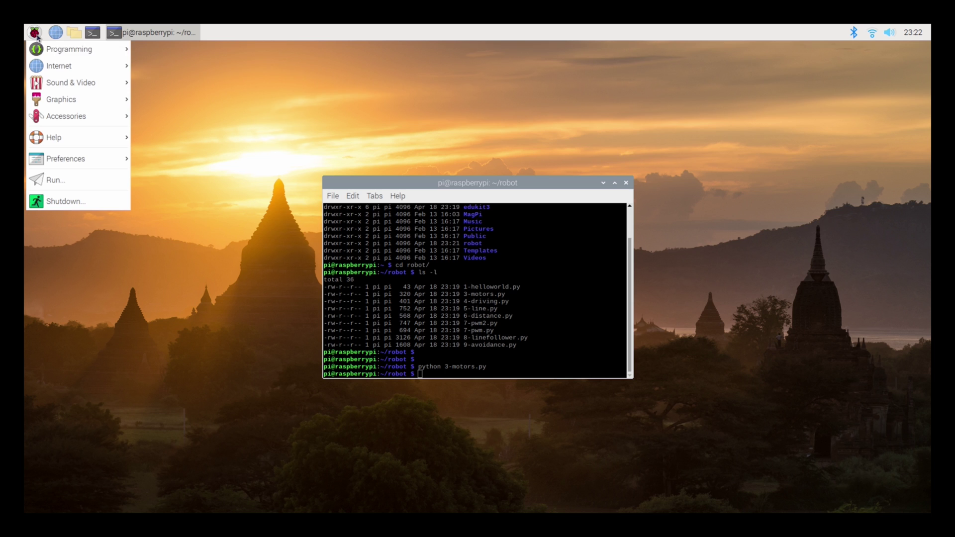
Launch Thonny Python IDE and load 3-motors.py from the robot folder
mouse_move(87, 55)
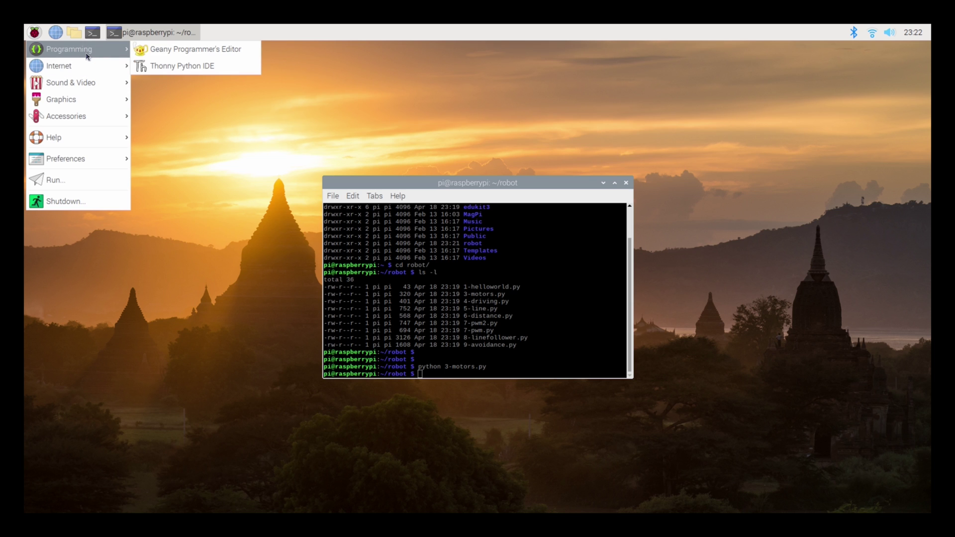
left_click(218, 73)
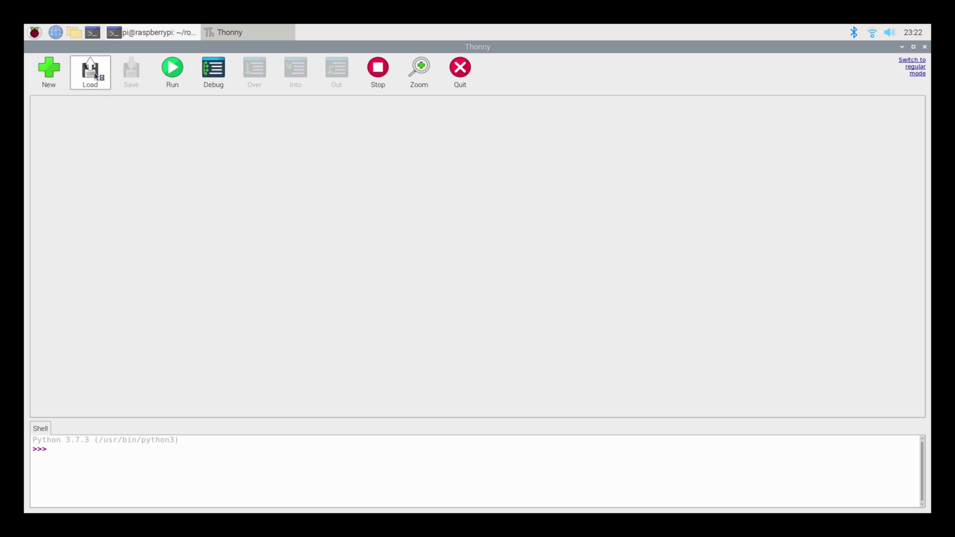
left_click(96, 76)
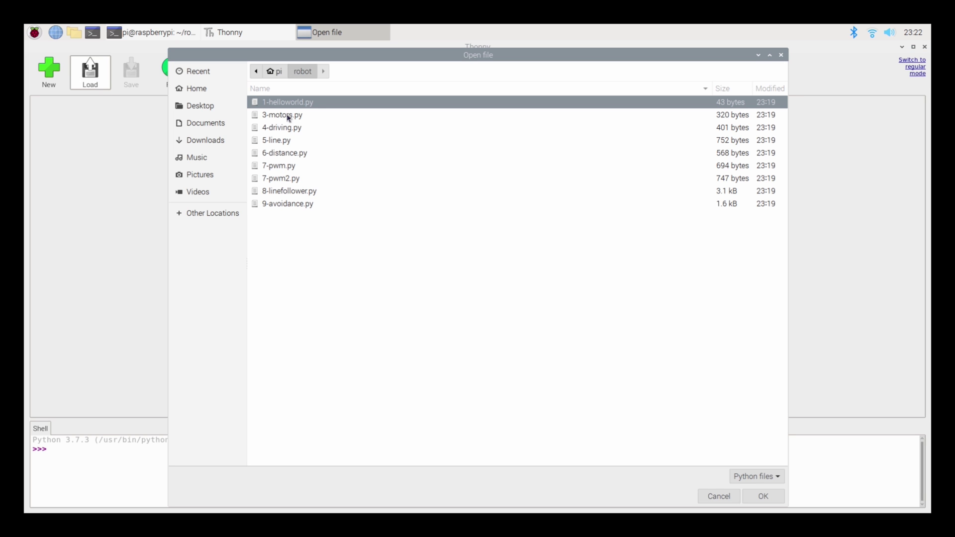
left_click(288, 116)
left_click(763, 496)
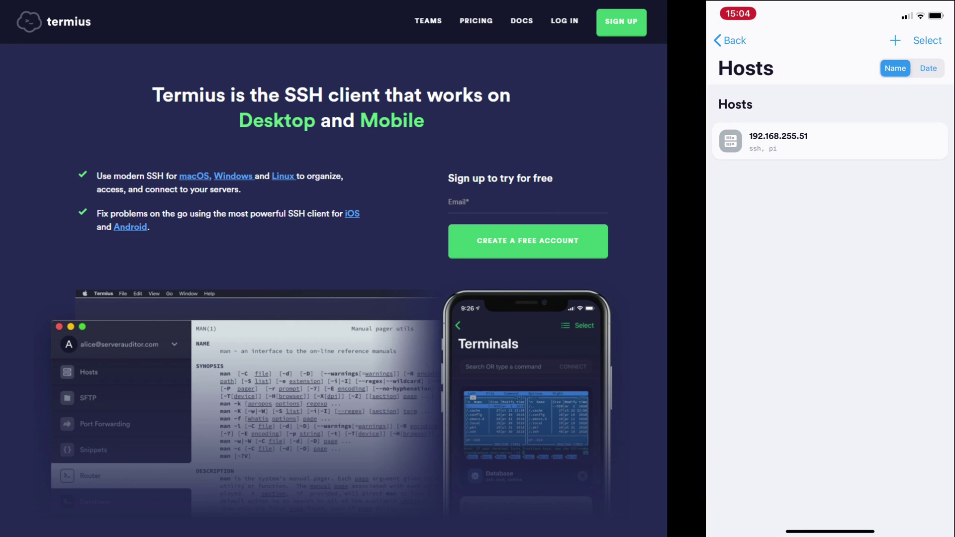
Over Termius SSH, list files, cd into robot, list its scripts and begin typing python 4-driving.py
type("ls -l")
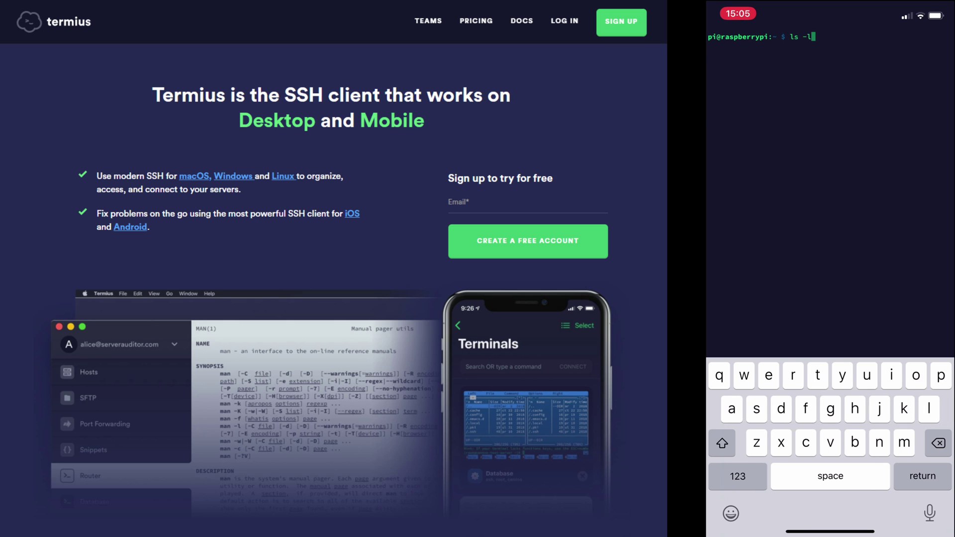
key("Return")
type("cd robot")
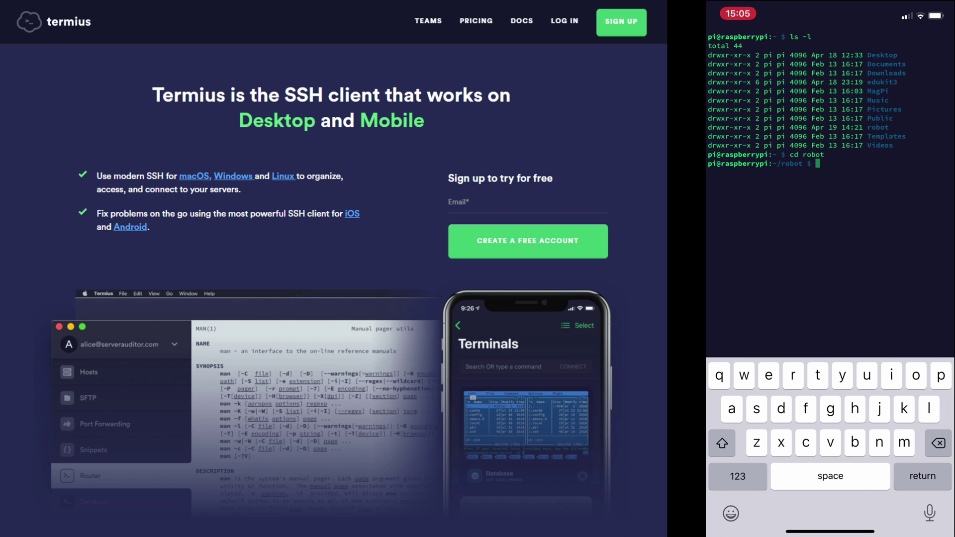
left_click(737, 476)
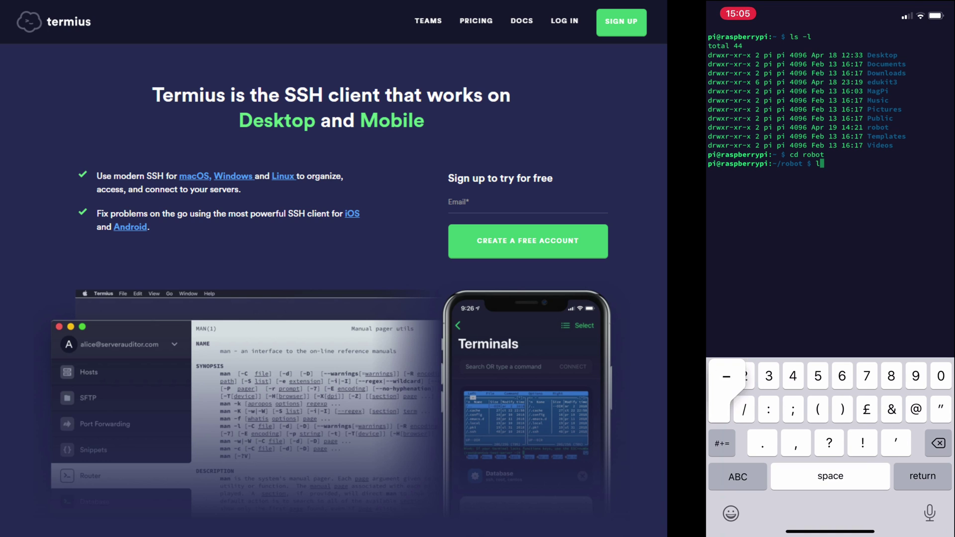
left_click(738, 476)
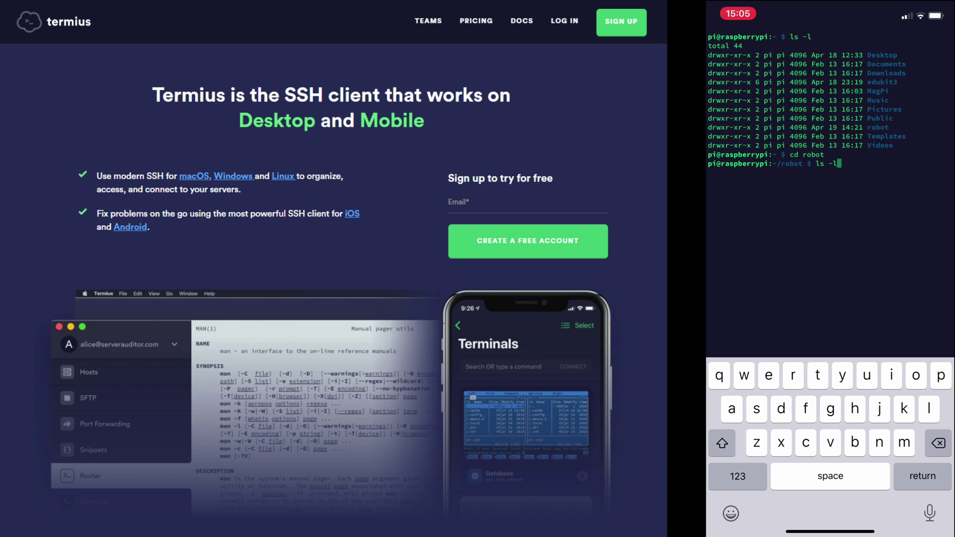
left_click(923, 476)
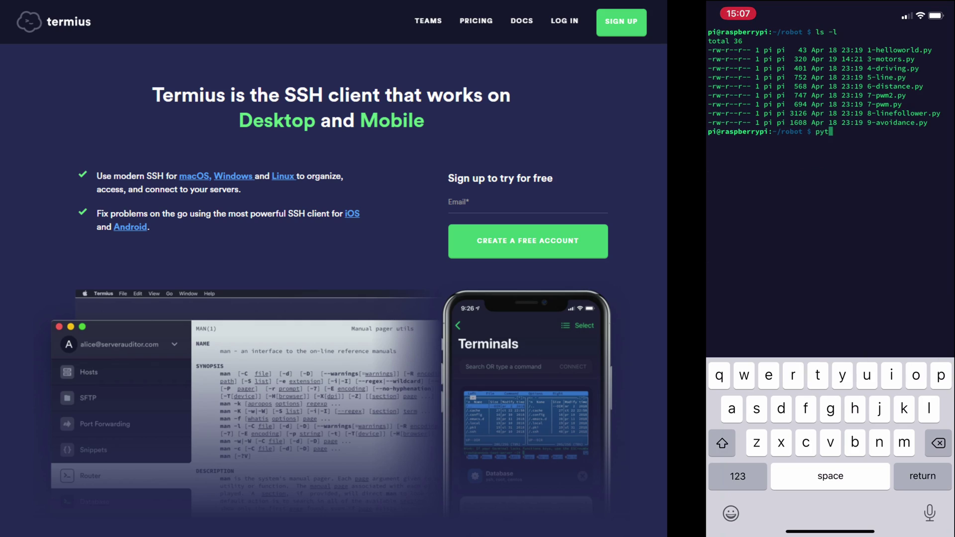
left_click(738, 476)
type("4-driving.py")
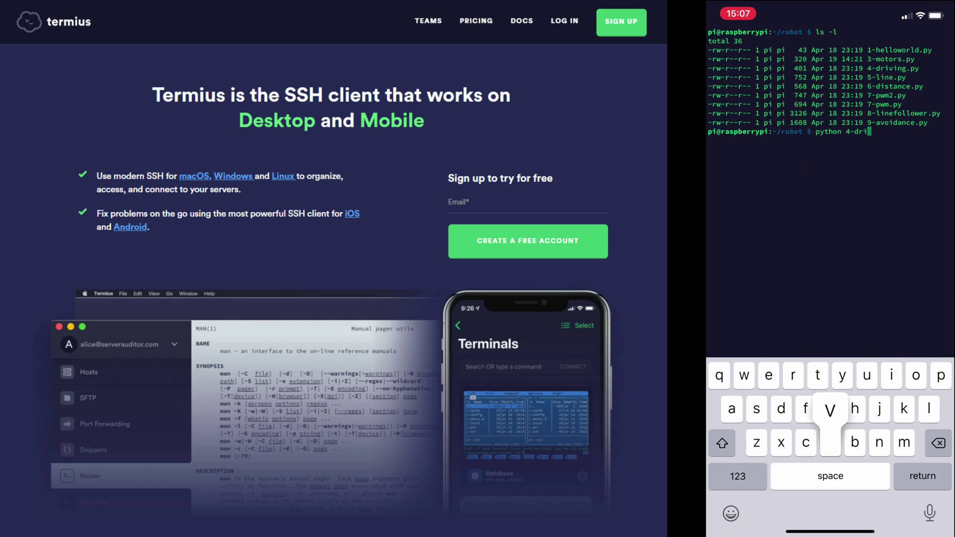